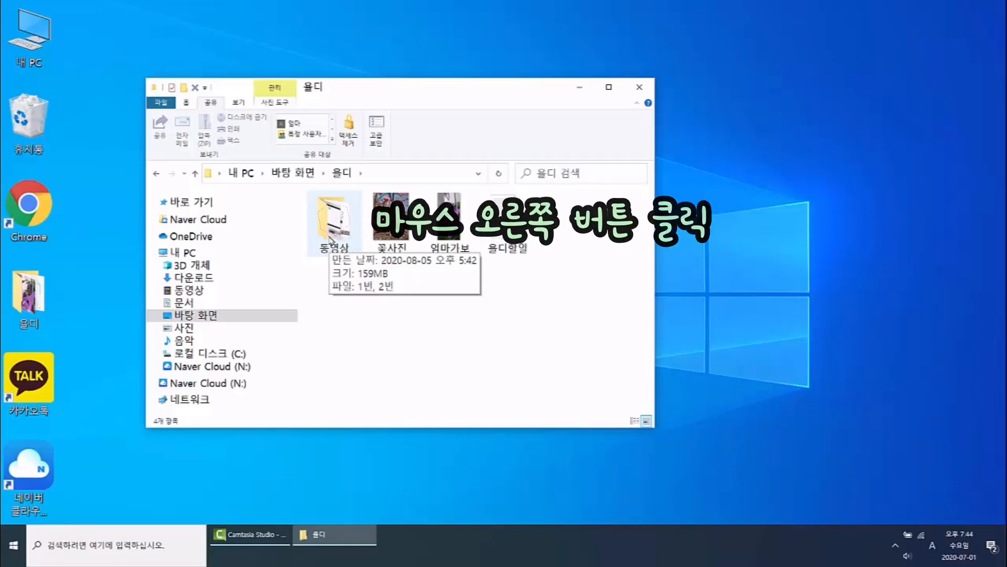
View the properties of the 동영상 folder to check its size, and close the dialog.
right_click(331, 239)
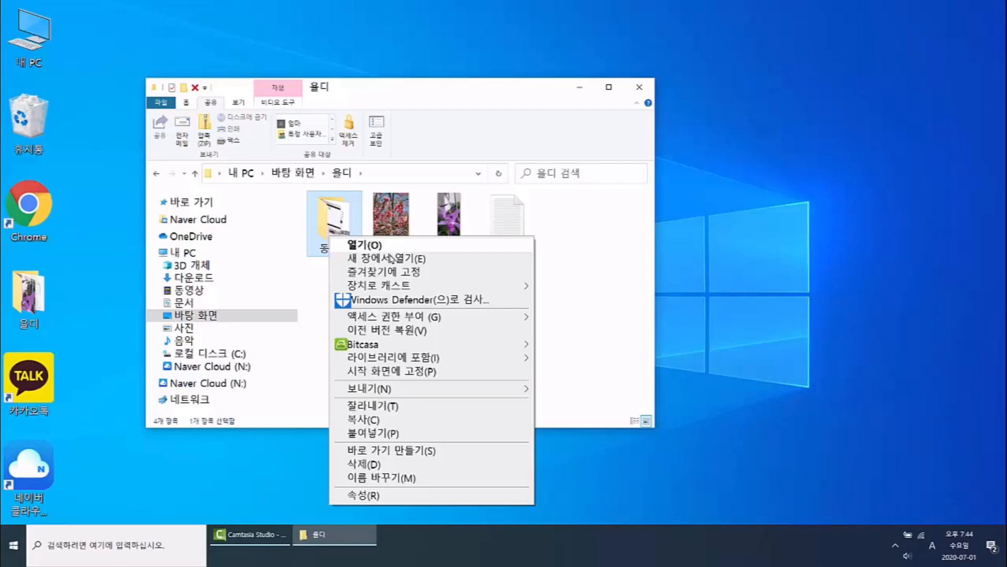
left_click(392, 495)
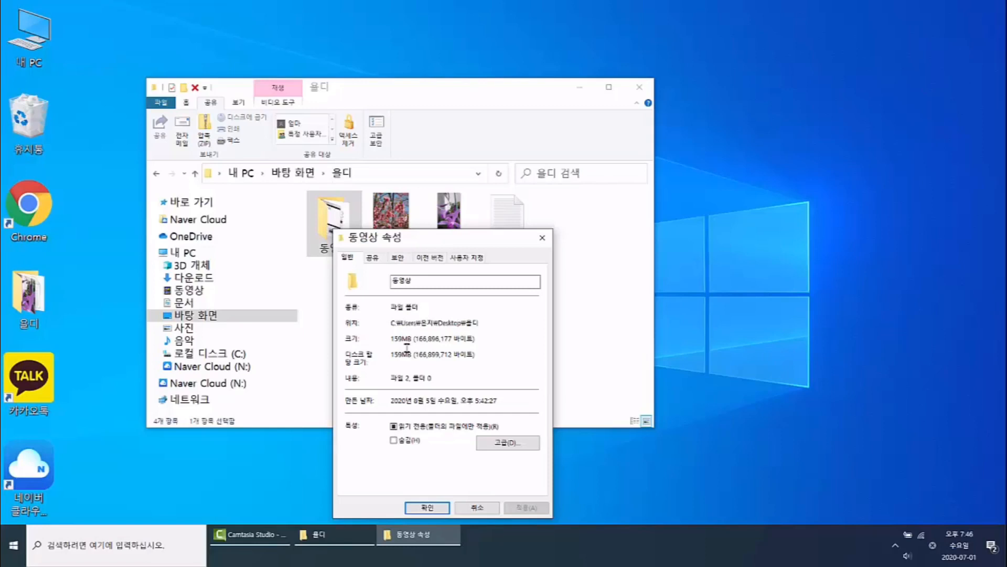
left_click(427, 507)
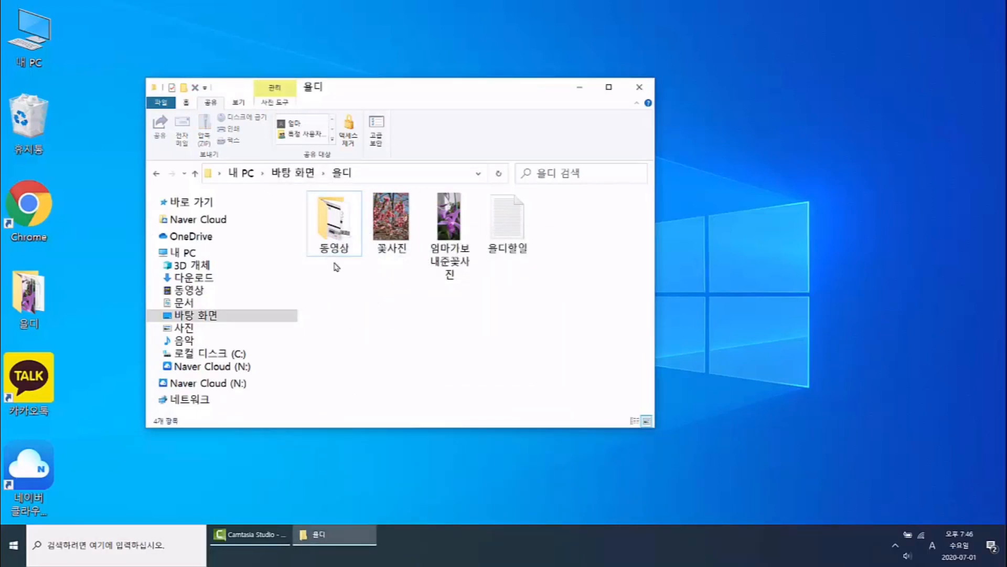
Compress the 동영상 folder into a ZIP archive named 동영상파일압축.
mouse_move(339, 234)
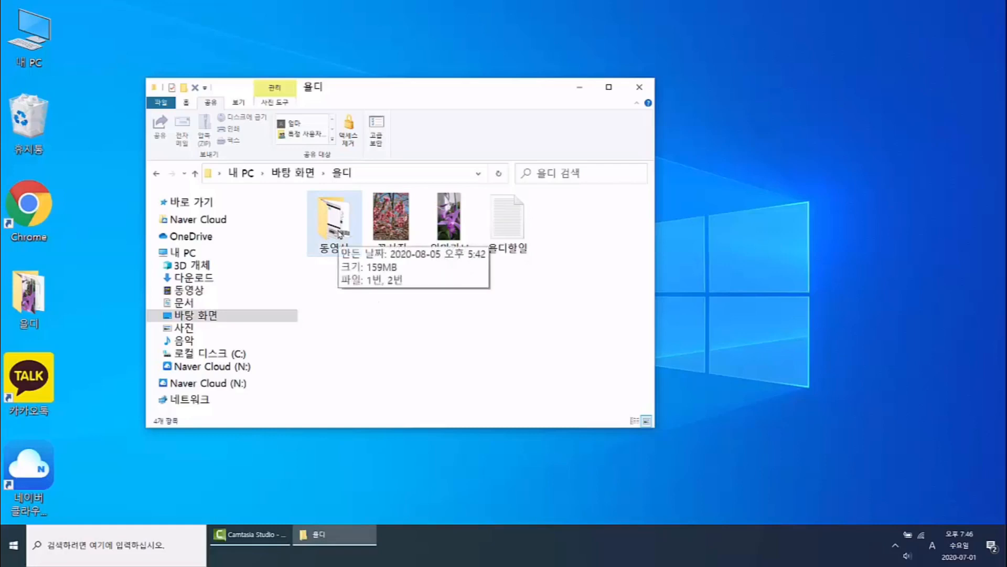
left_click(339, 234)
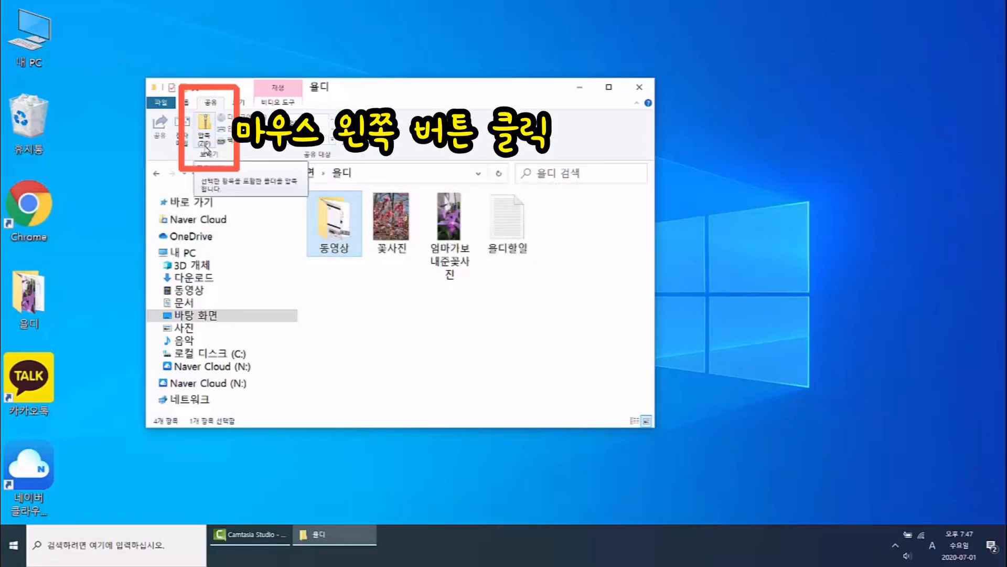
left_click(205, 146)
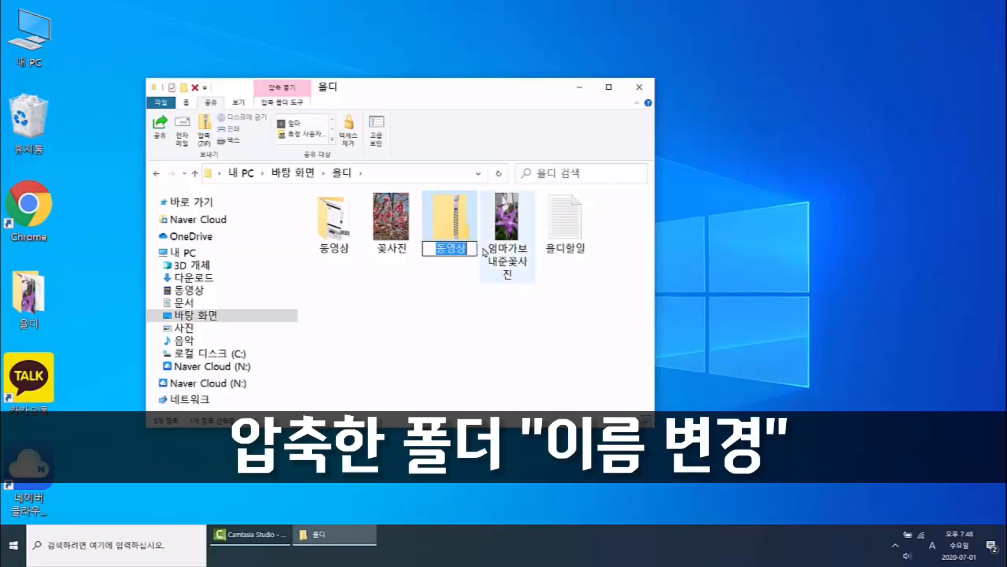
key("Hangul")
type("동영상핑")
type("일압축")
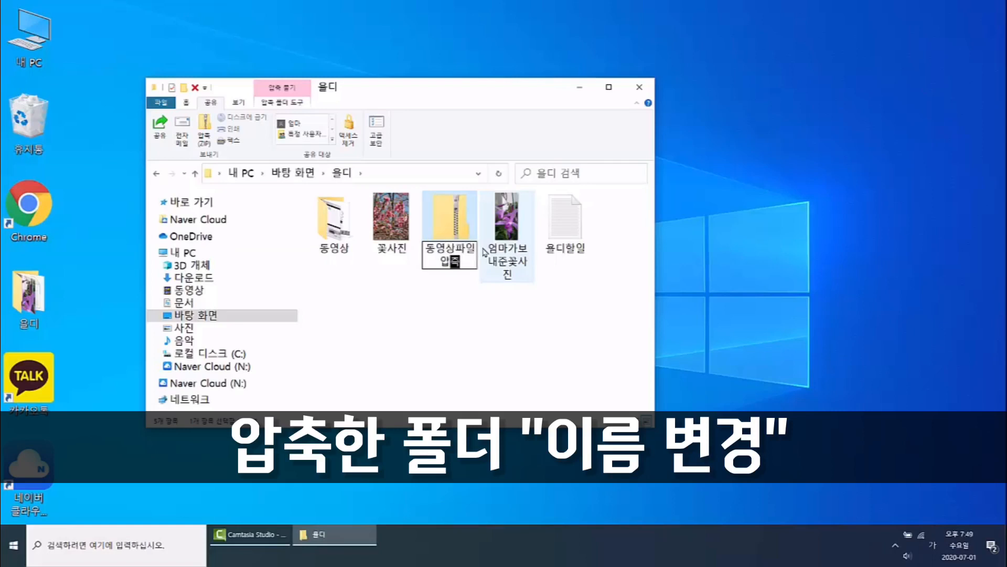
key("Return")
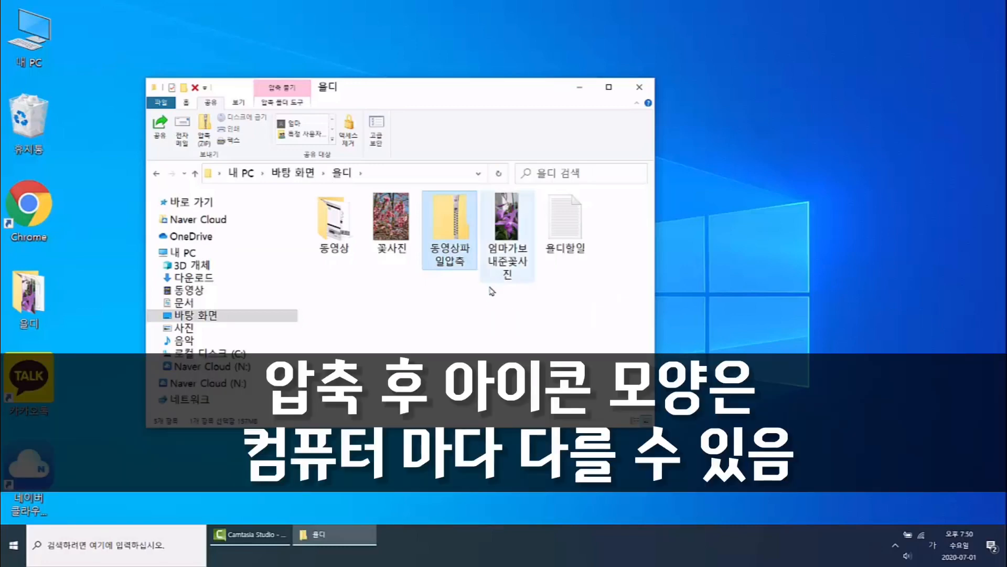
Check the properties of the 동영상파일압축 archive to compare its size with the original 동영상 folder.
mouse_move(492, 253)
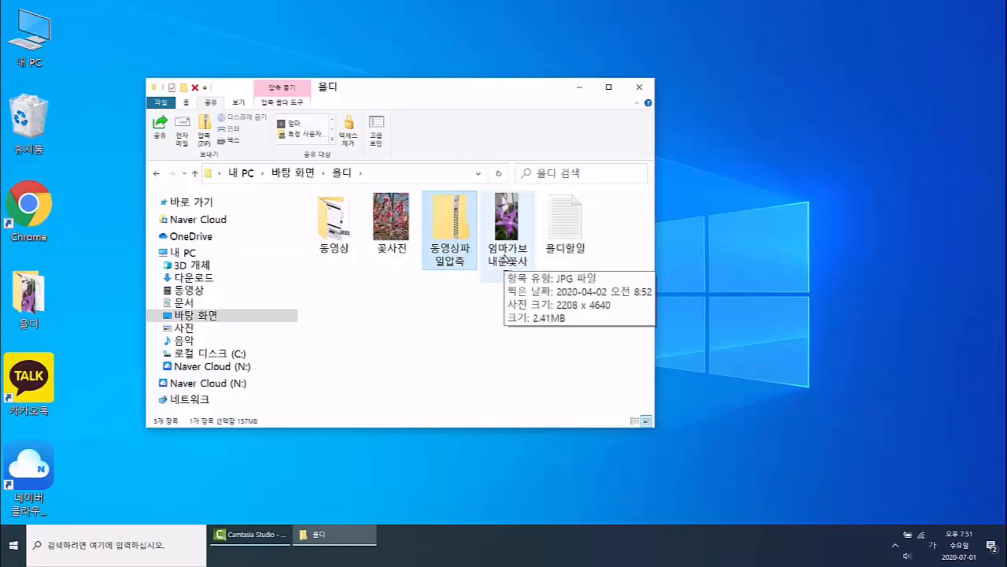
right_click(454, 230)
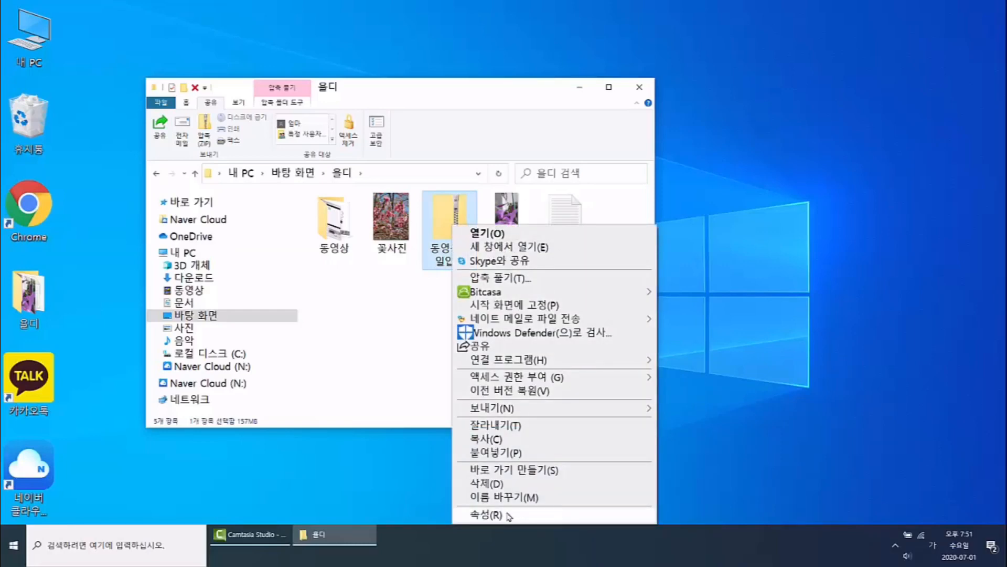
left_click(486, 515)
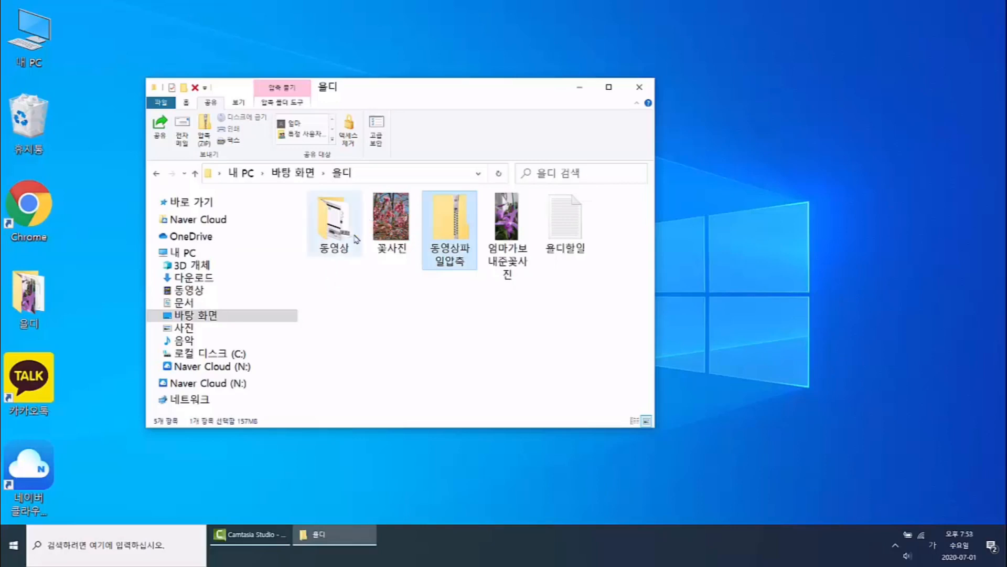
mouse_move(352, 239)
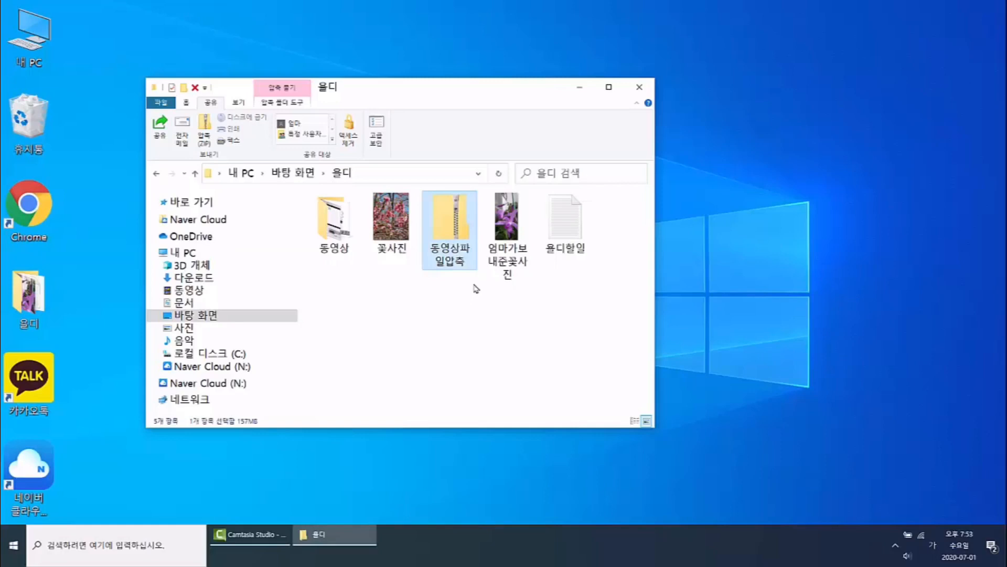
mouse_move(455, 254)
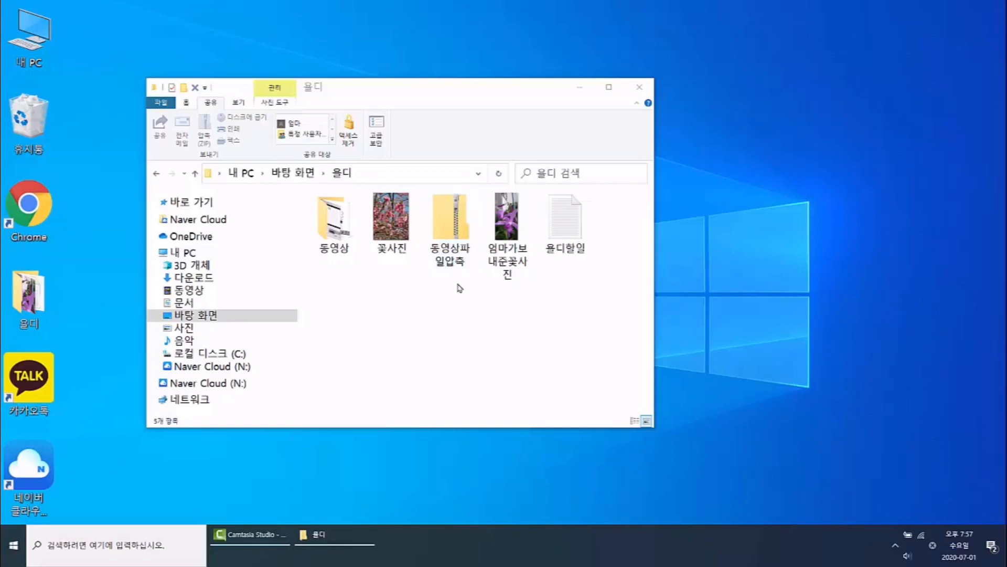
Extract the 동영상파일압축 archive with the built-in Windows extractor, choosing the desktop (바탕 화면) as the destination.
left_click(449, 228)
left_click(447, 229)
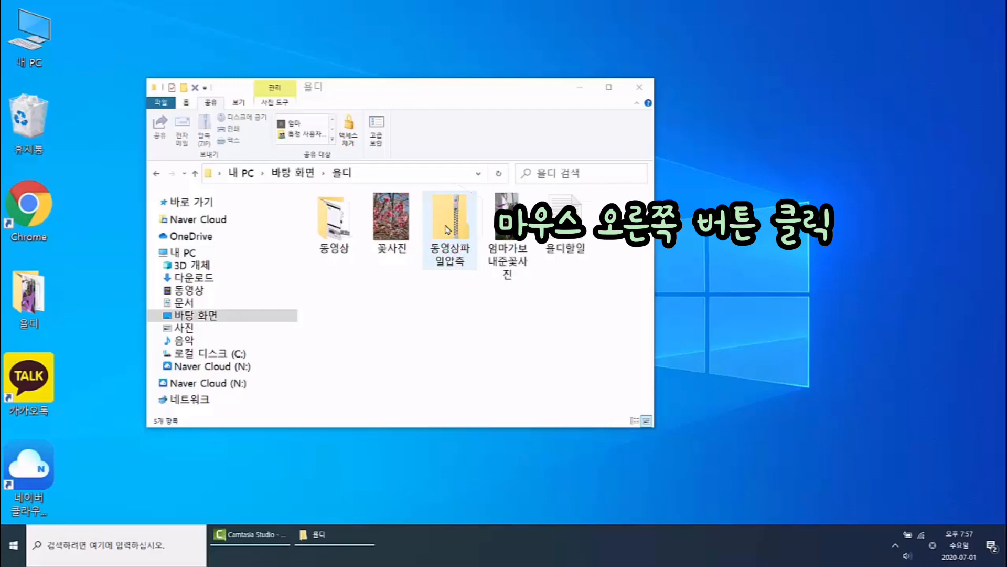
right_click(447, 229)
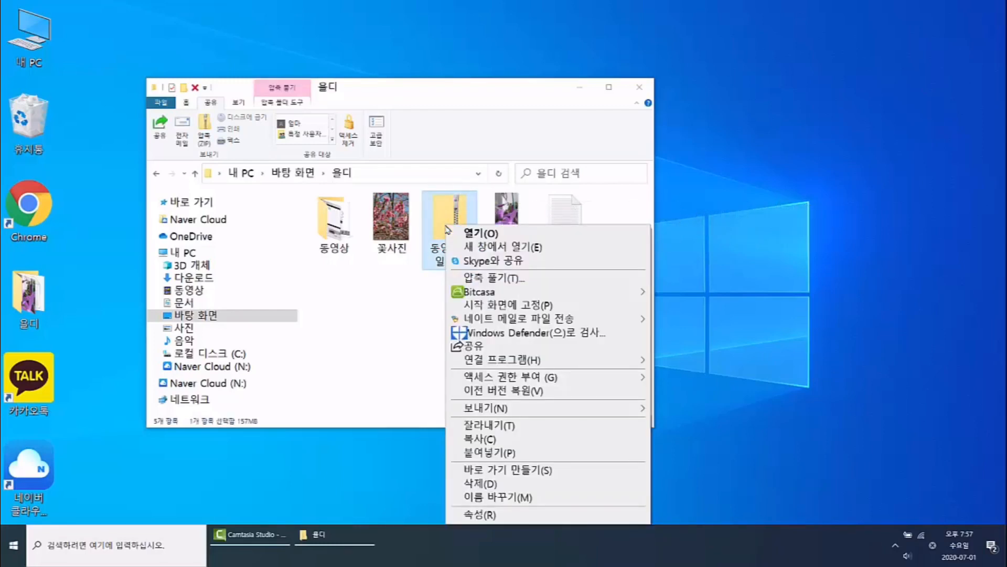
left_click(525, 278)
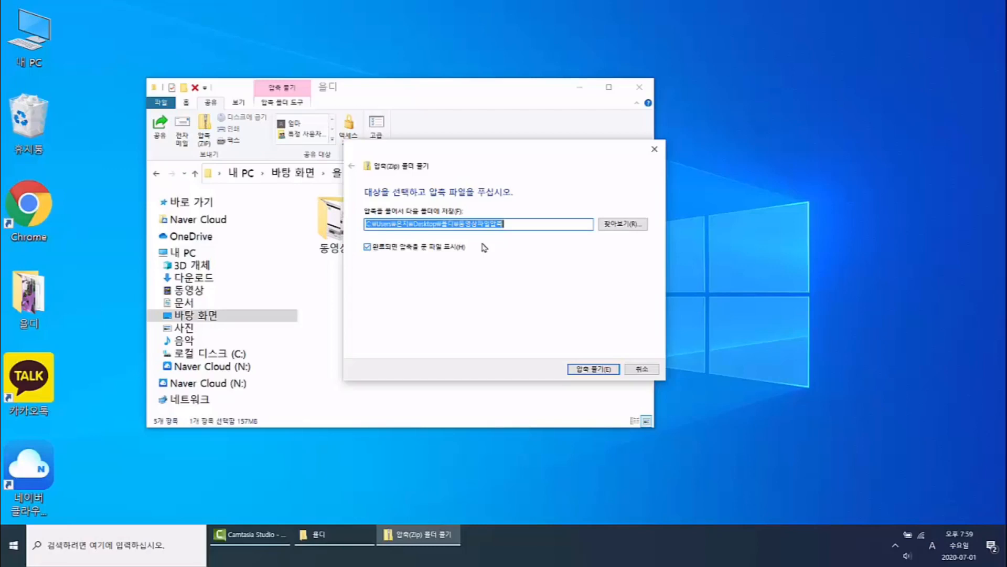
left_click(634, 230)
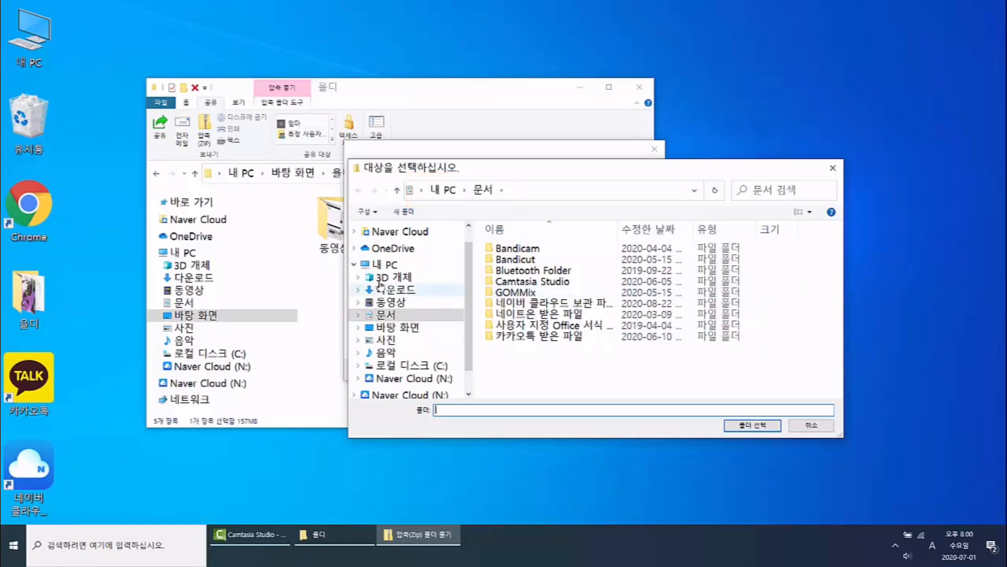
left_click(420, 329)
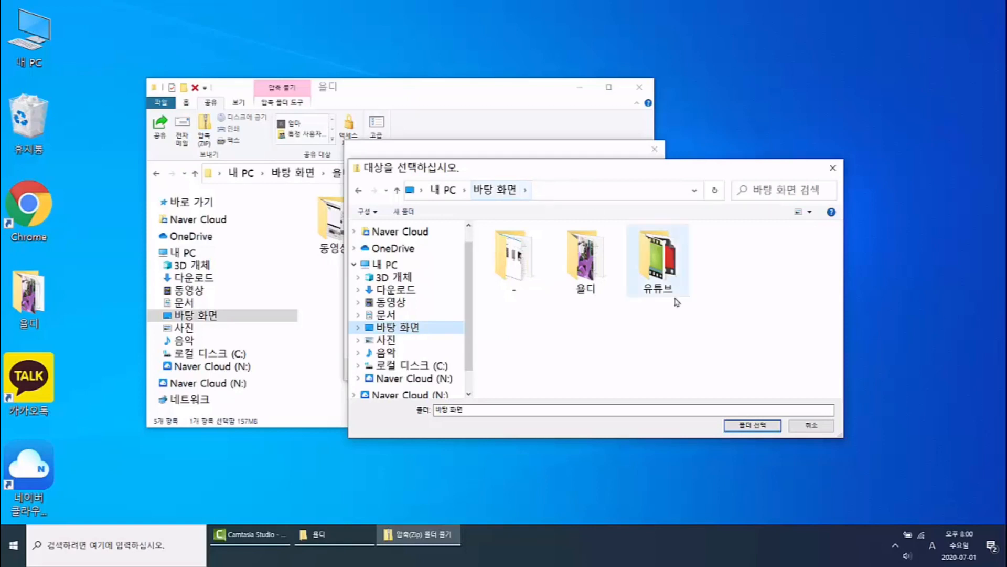
left_click(754, 426)
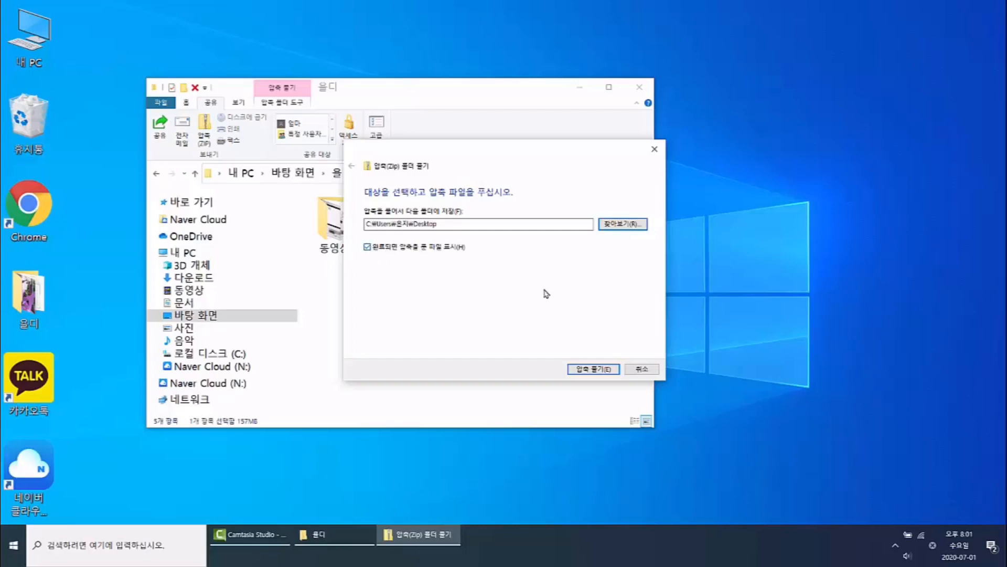
left_click(594, 370)
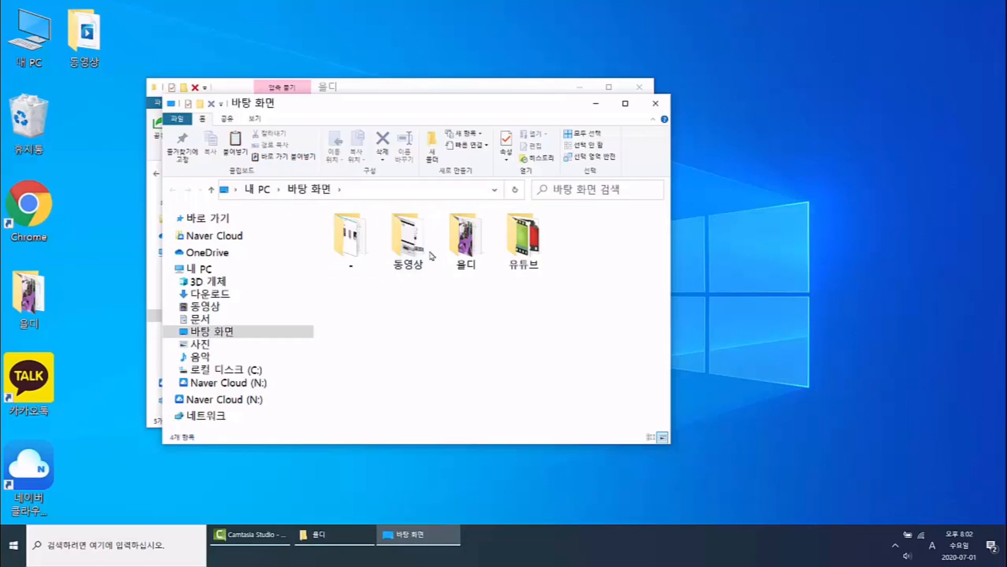
mouse_move(425, 267)
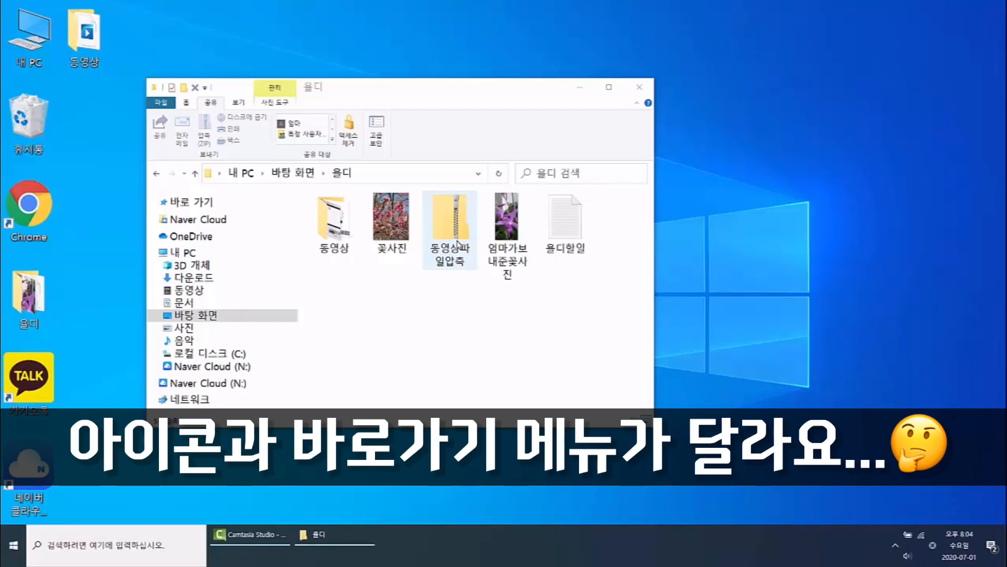
right_click(458, 233)
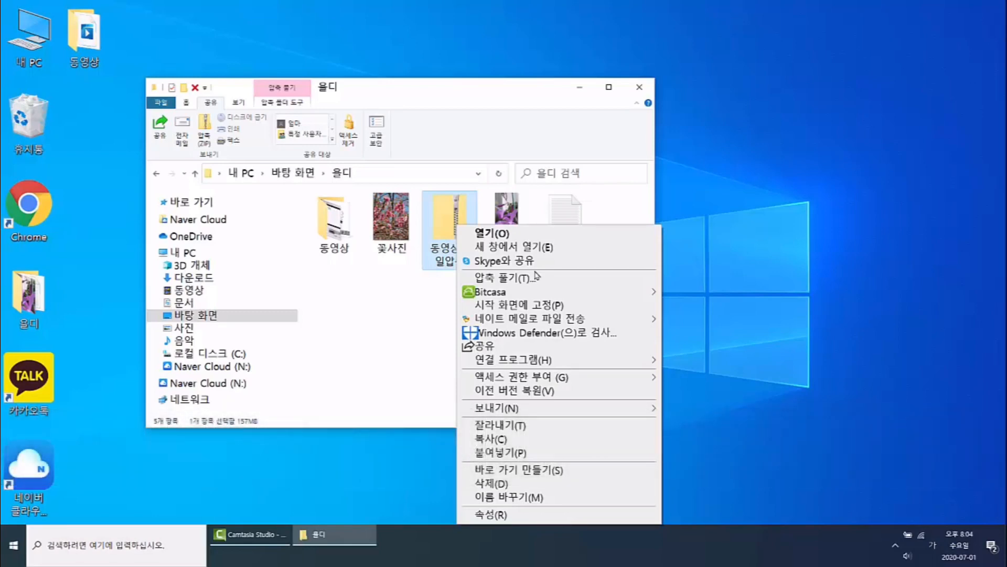
left_click(366, 372)
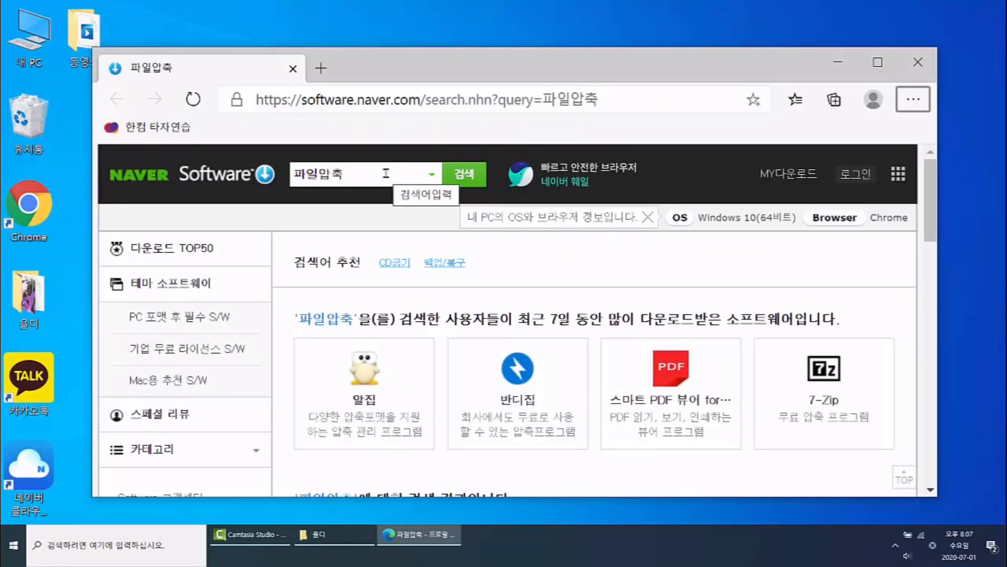
Look through the 파일압축 search results on Naver Software in the browser for file compression programs.
scroll(518, 332, "down", 10)
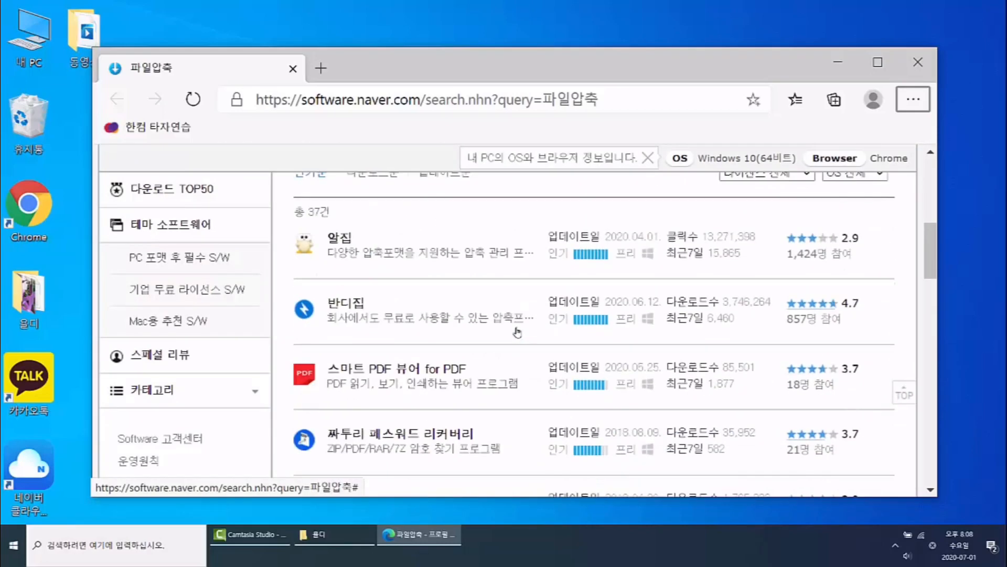
scroll(517, 332, "down", 2)
scroll(372, 317, "up", 5)
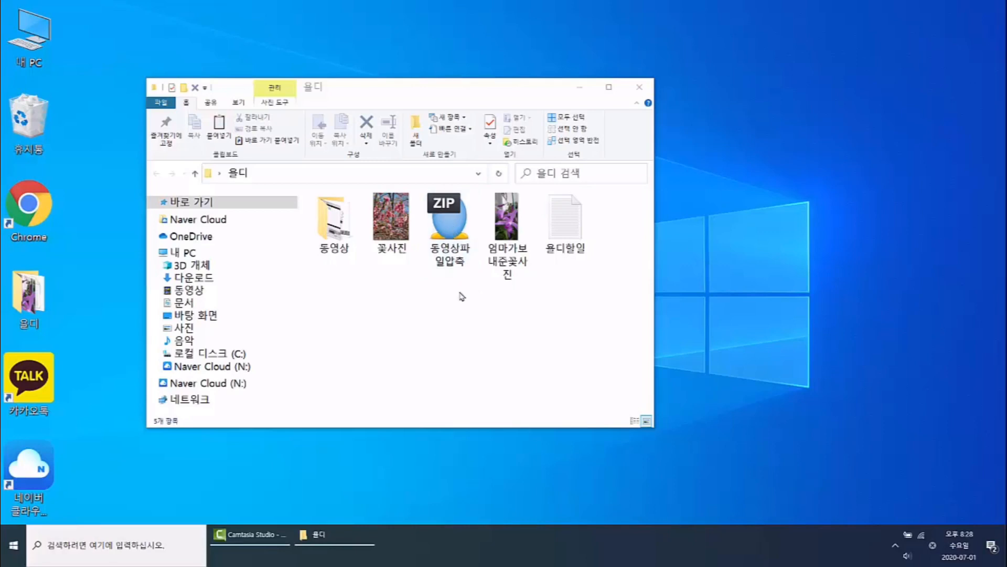
Extract the 동영상파일압축 archive to the desktop with ALZip (알집), and close the extracted folder and result windows.
right_click(452, 237)
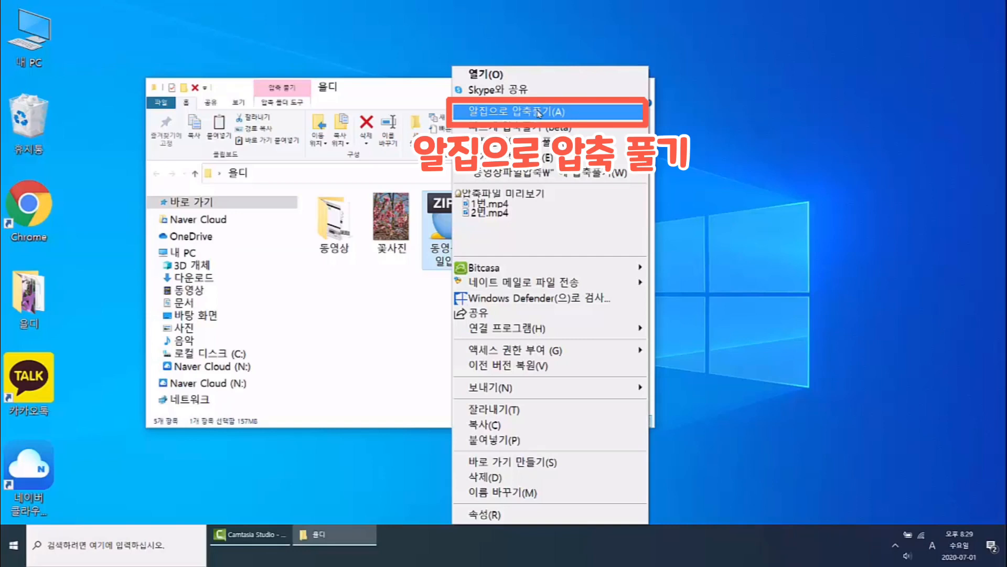
left_click(539, 112)
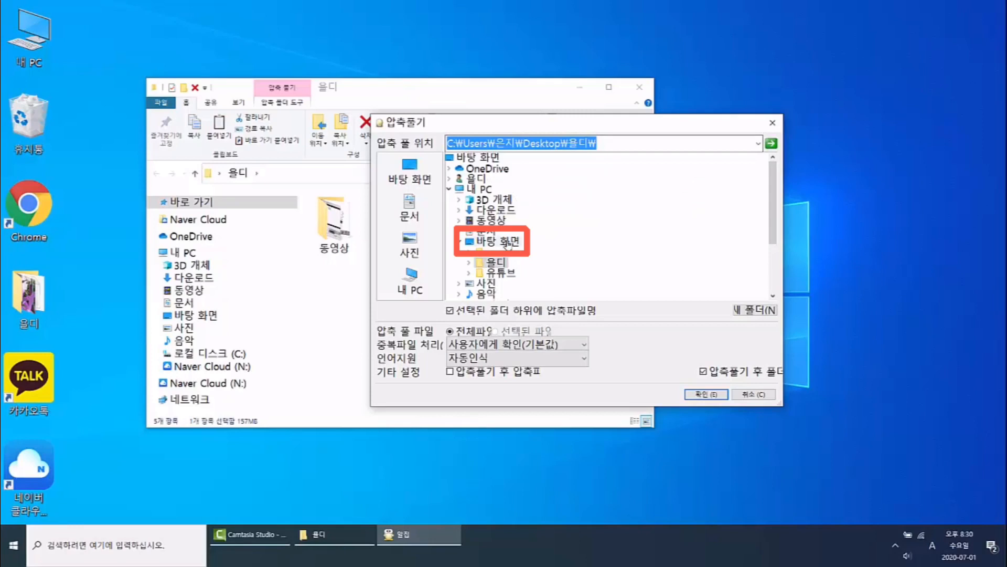
left_click(507, 242)
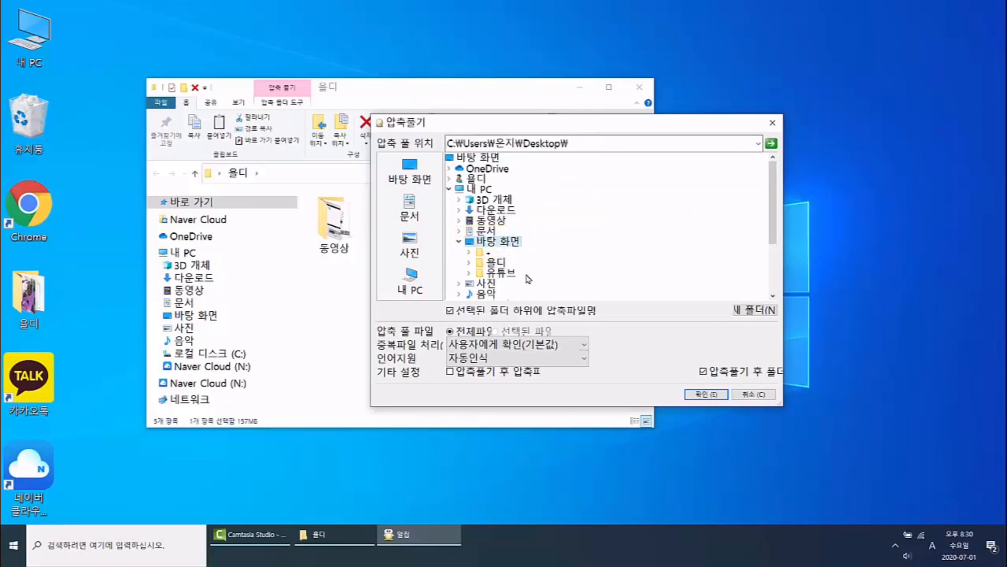
left_click(716, 396)
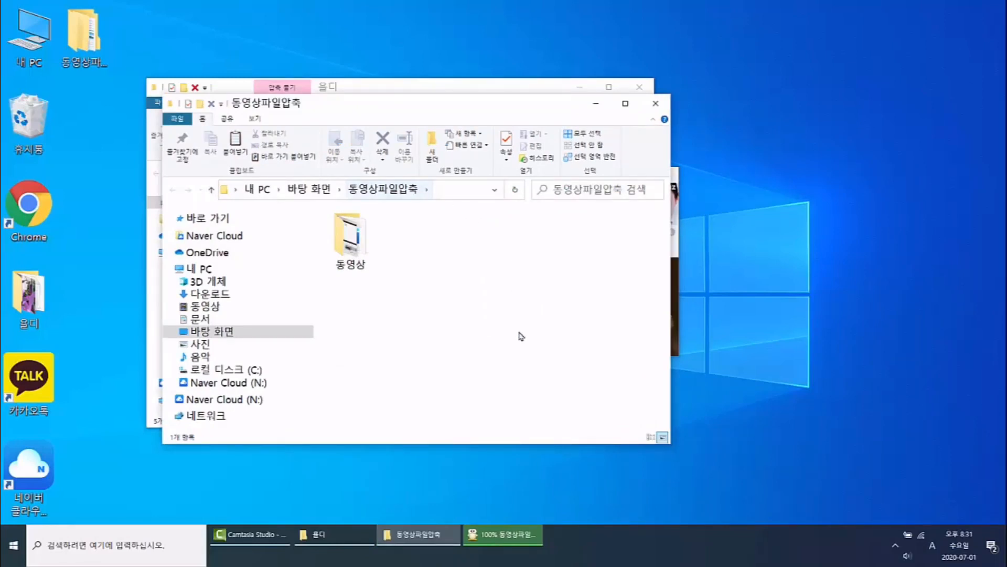
left_click(659, 107)
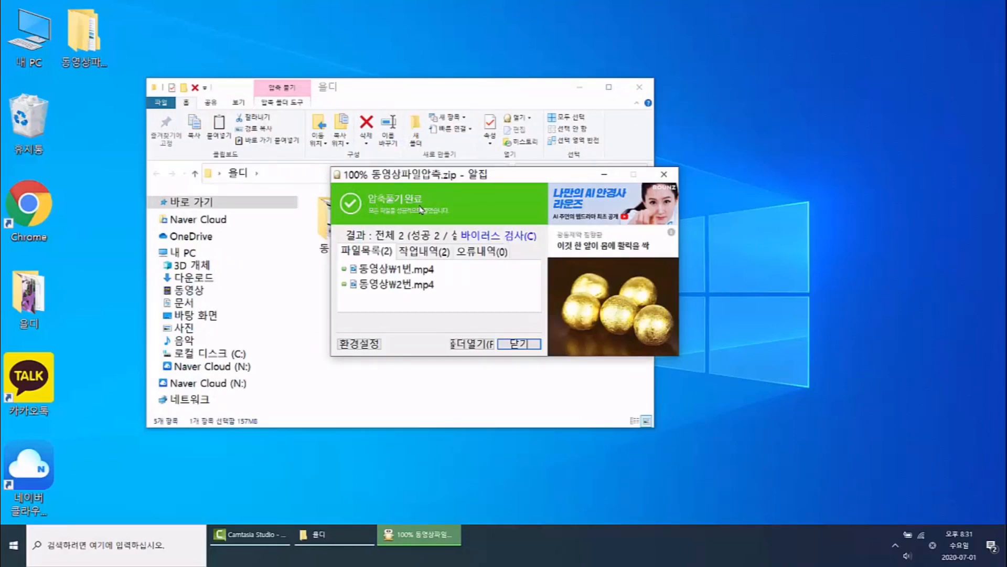
left_click(531, 345)
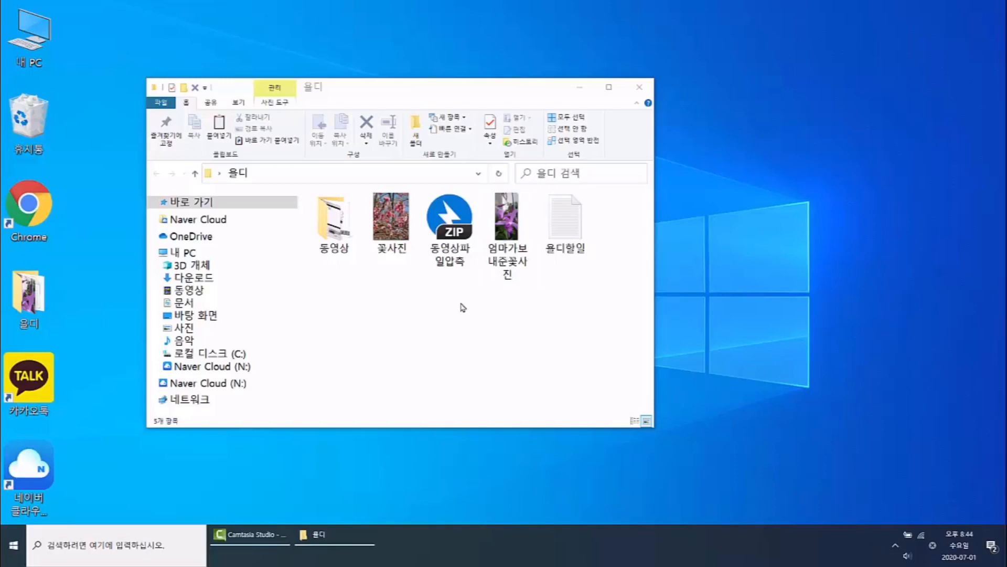
Extract the 동영상파일압축 archive to the desktop with Bandizip (반디집), and close the progress window.
right_click(455, 222)
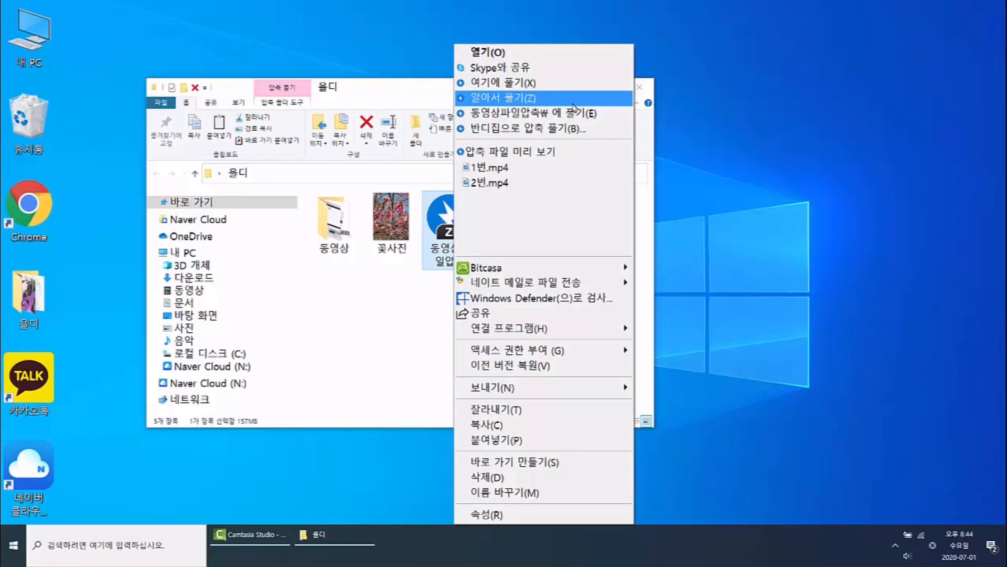
left_click(548, 134)
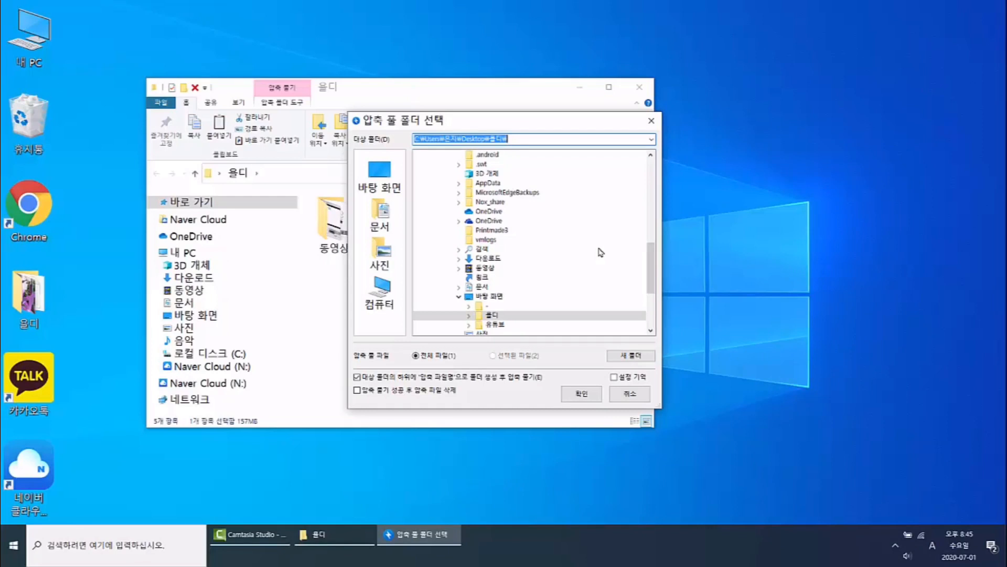
left_click(501, 299)
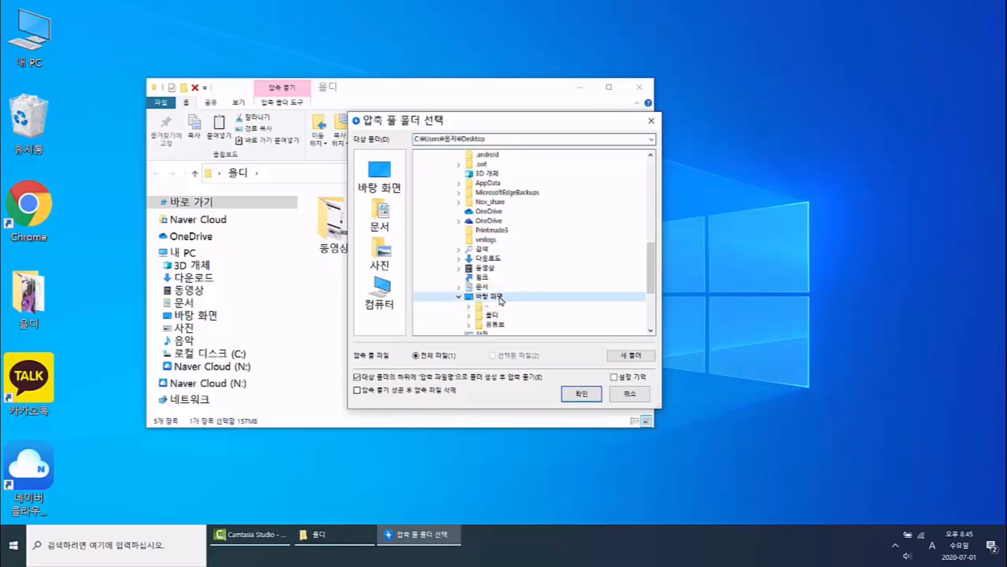
left_click(581, 393)
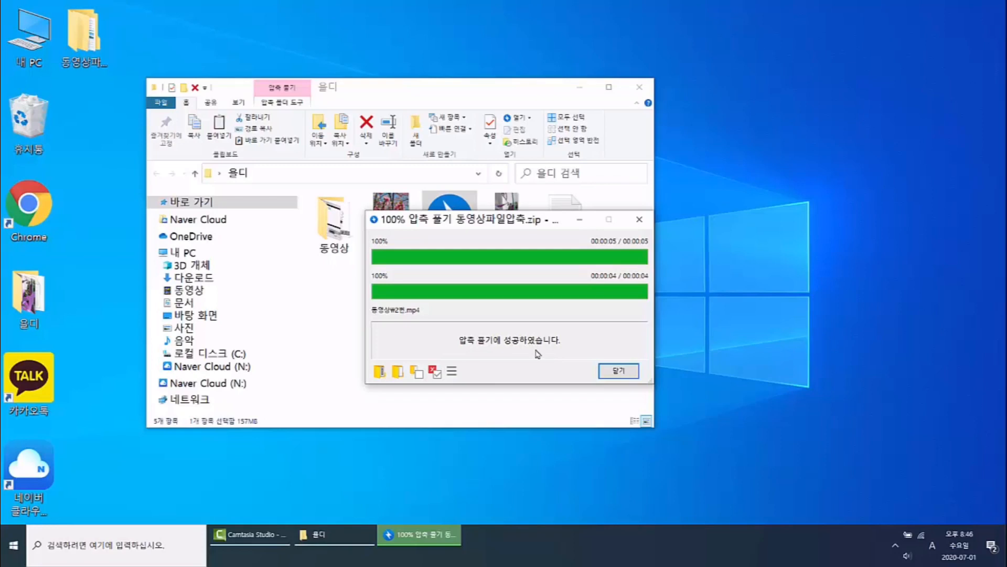
left_click(636, 374)
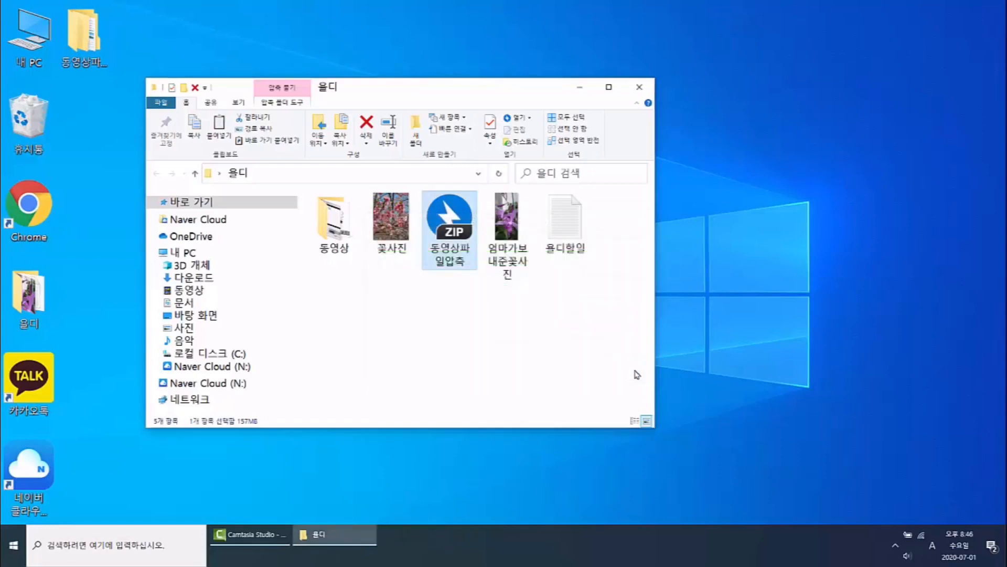